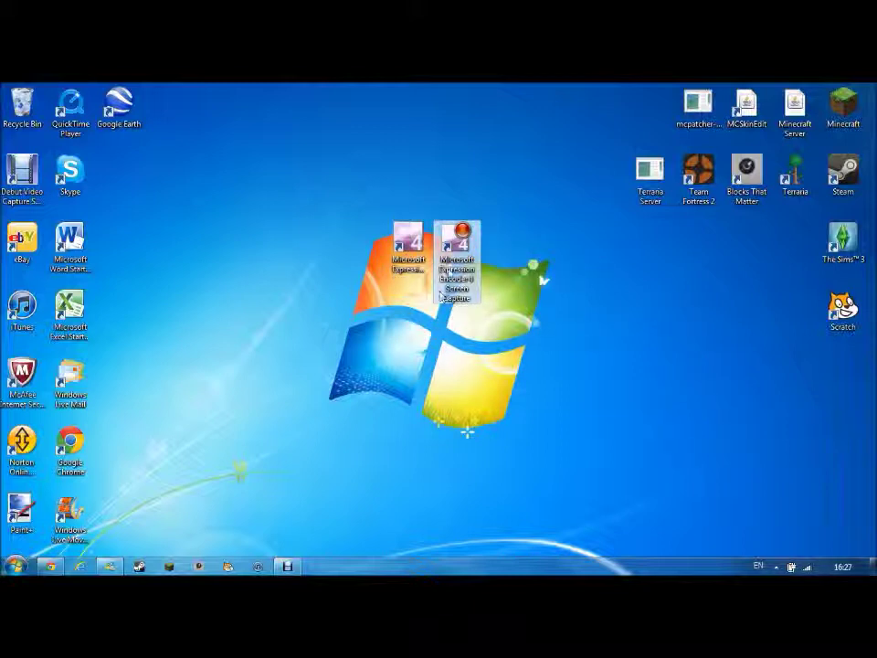
Launch Expression Encoder 4 Screen Capture, play back the Minecraft recording, then close its preview
{"action": "double_click", "coordinate": [457, 265]}
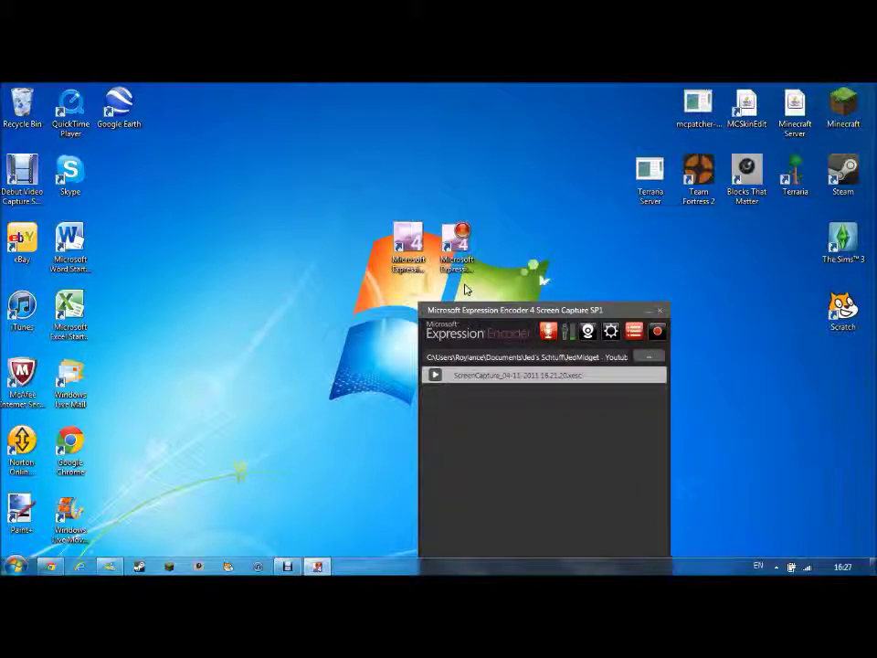
{"action": "left_click_drag", "start_coordinate": [448, 305], "coordinate": [330, 187]}
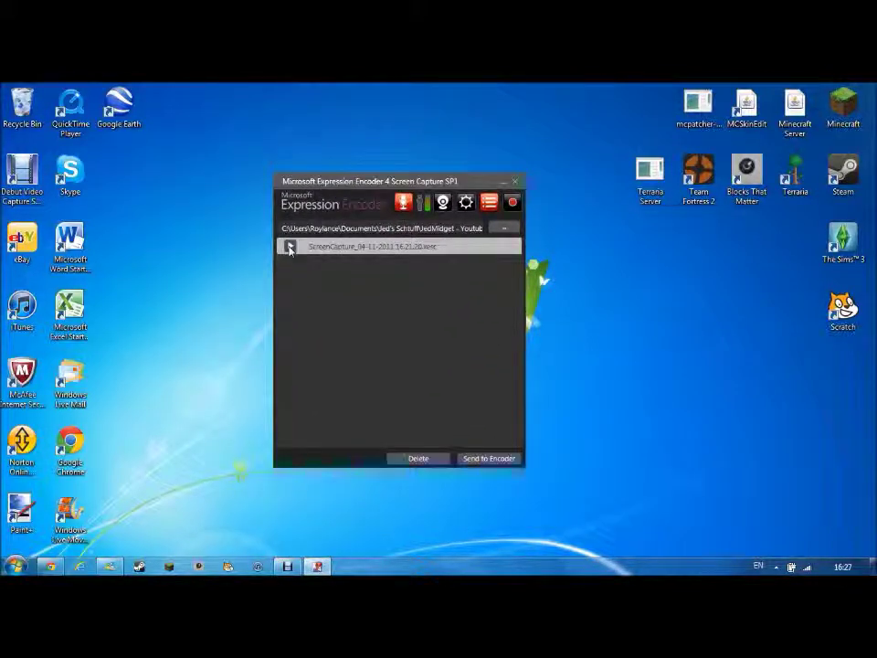
{"action": "left_click", "coordinate": [290, 247]}
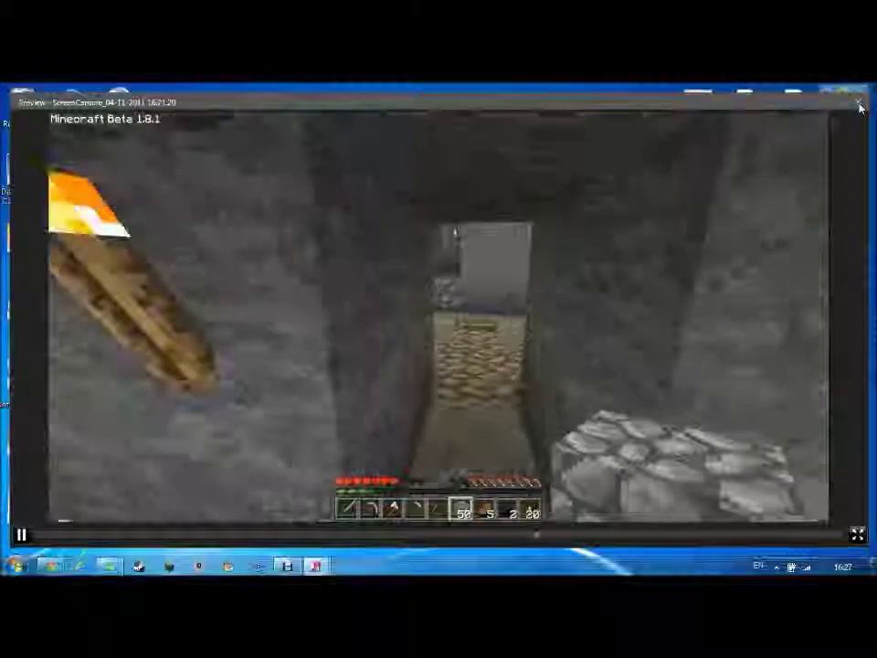
{"action": "left_click", "coordinate": [859, 98]}
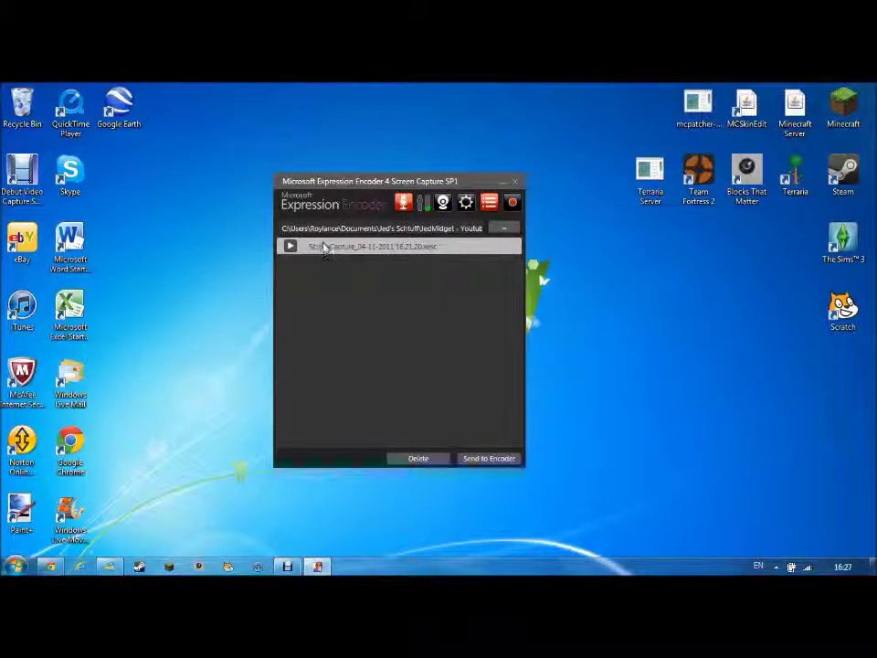
Select the Minecraft capture and send it to Expression Encoder as a new encoding job
{"action": "left_click_drag", "start_coordinate": [400, 194], "coordinate": [405, 313]}
{"action": "left_click_drag", "start_coordinate": [375, 254], "coordinate": [374, 239]}
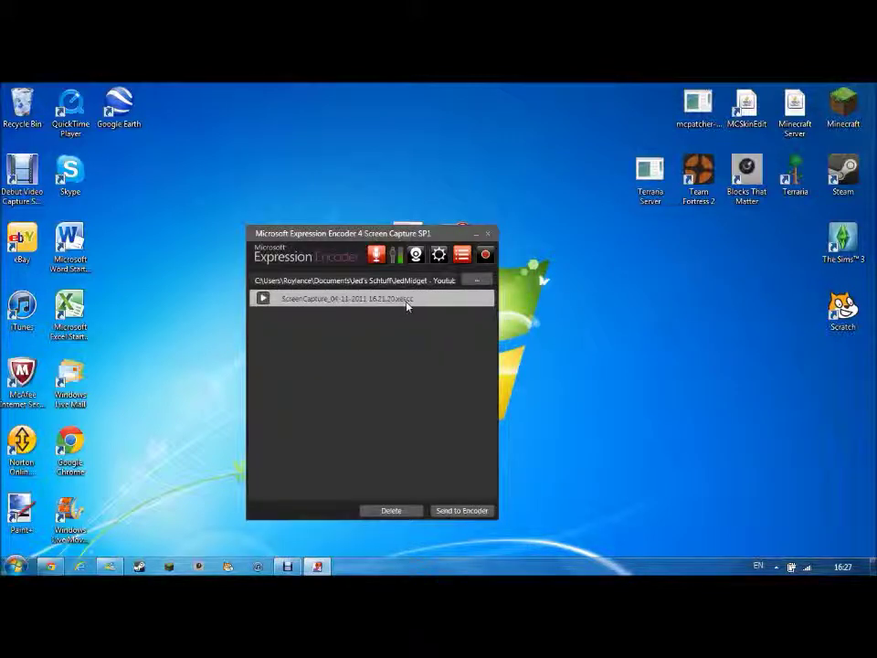
{"action": "left_click", "coordinate": [460, 513]}
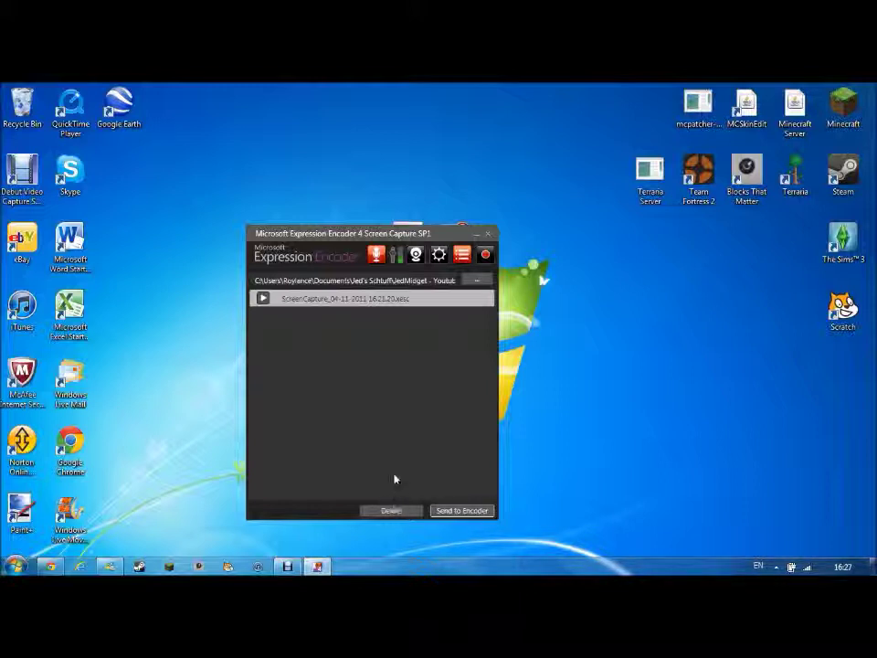
{"action": "left_click", "coordinate": [475, 510]}
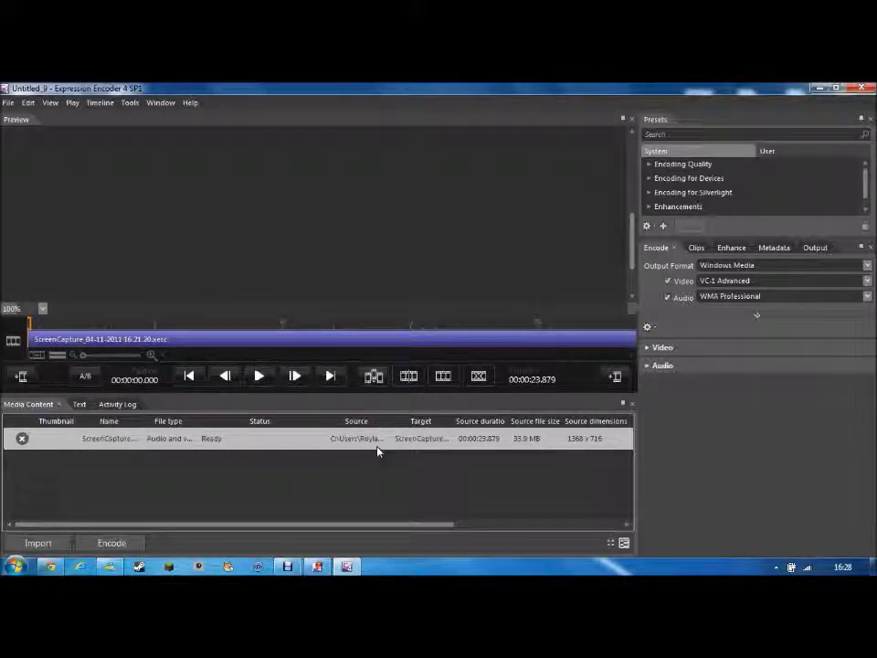
Apply the VC-1 Xbox 360 HD 720p preset from Encoding for Devices > WMV
{"action": "left_click", "coordinate": [648, 179]}
{"action": "scroll", "coordinate": [660, 187], "scroll_direction": "down", "scroll_amount": 1}
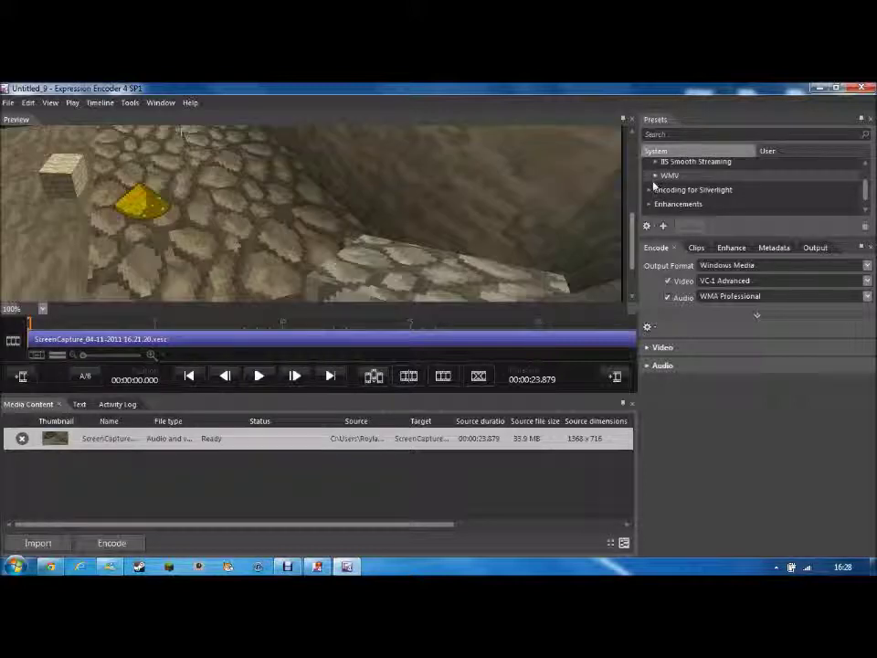
{"action": "scroll", "coordinate": [665, 210], "scroll_direction": "up", "scroll_amount": 1}
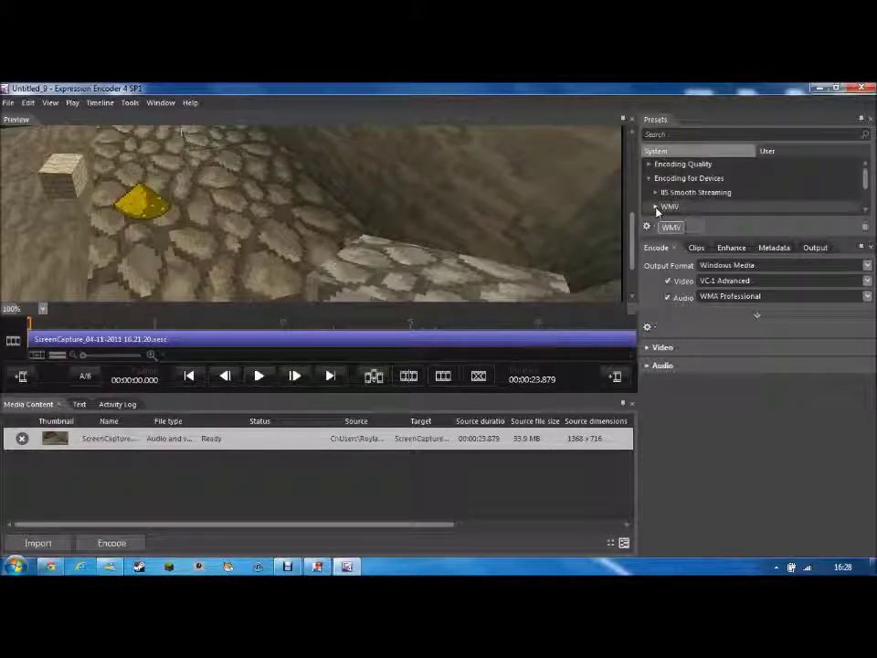
{"action": "left_click", "coordinate": [655, 208]}
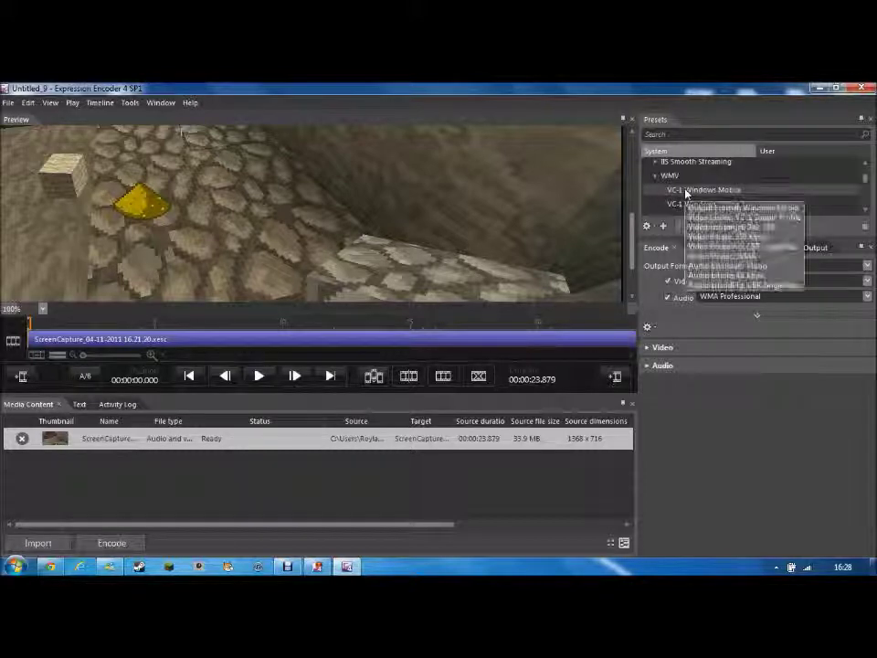
{"action": "left_click_drag", "start_coordinate": [866, 178], "coordinate": [864, 189]}
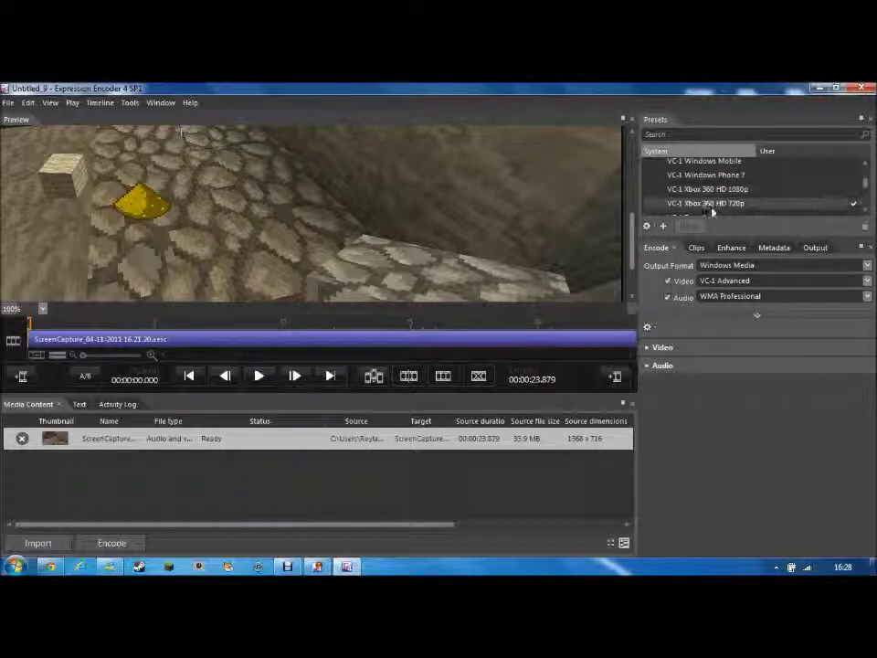
{"action": "mouse_move", "coordinate": [692, 208]}
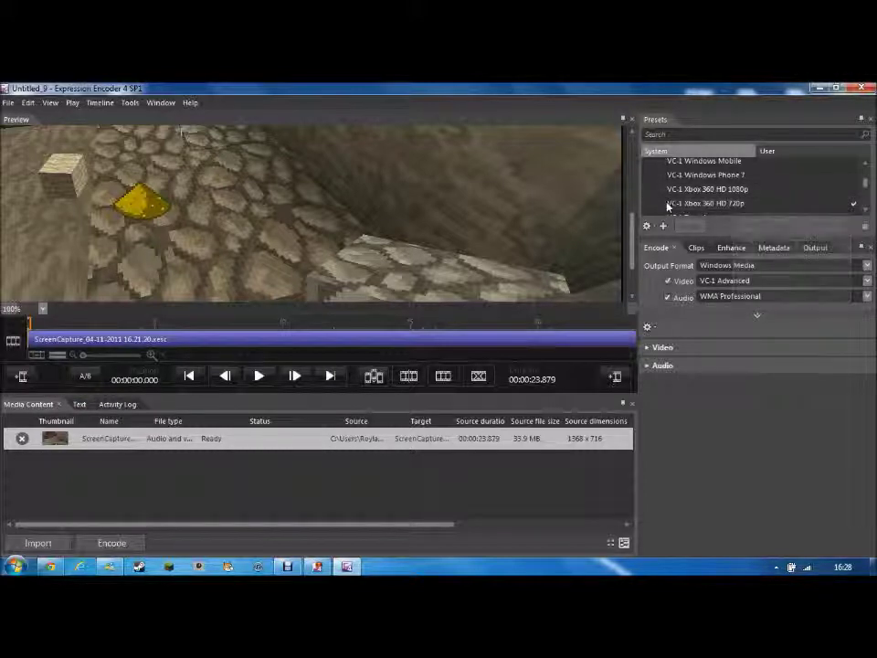
{"action": "left_click", "coordinate": [773, 204]}
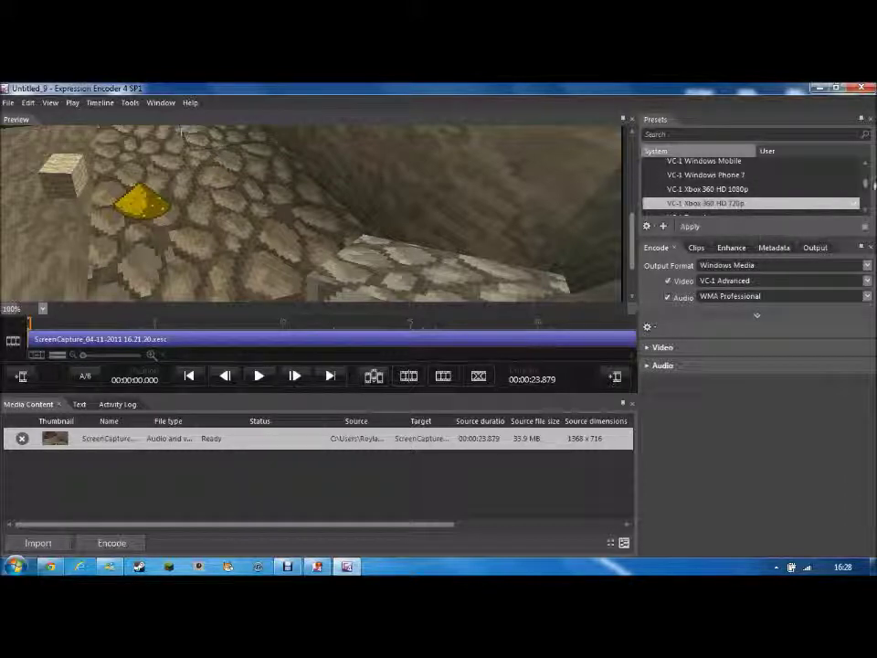
Change the Video Mode to CBR - 1 pass, giving 2664 Kbps at 1368 x 716
{"action": "left_click", "coordinate": [648, 349]}
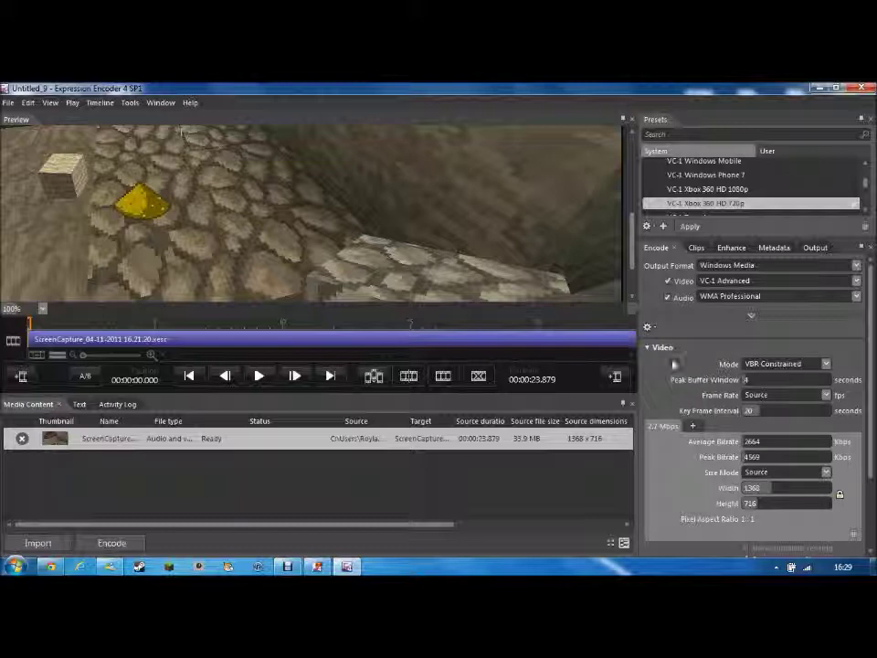
{"action": "left_click", "coordinate": [823, 364]}
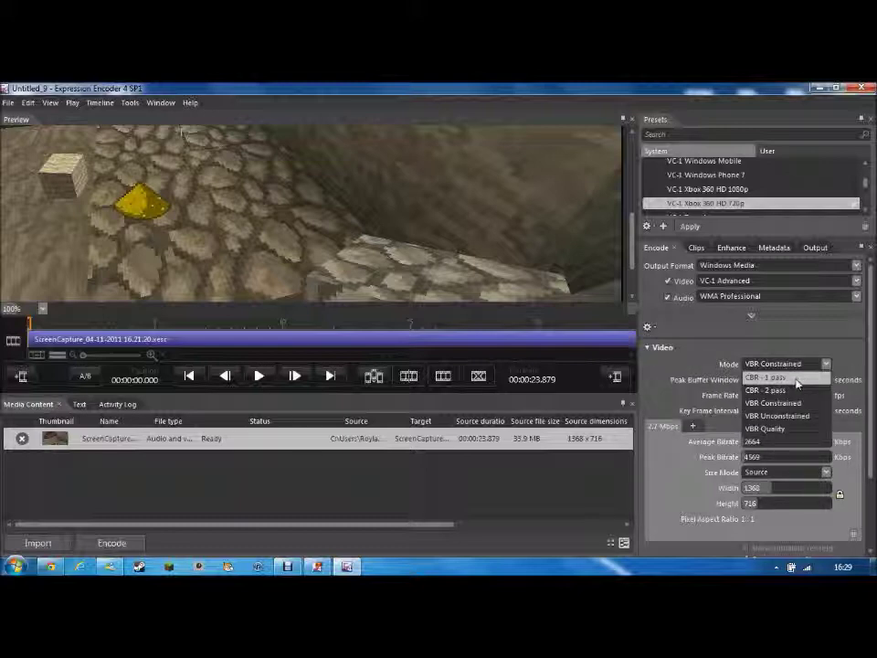
{"action": "left_click", "coordinate": [777, 377]}
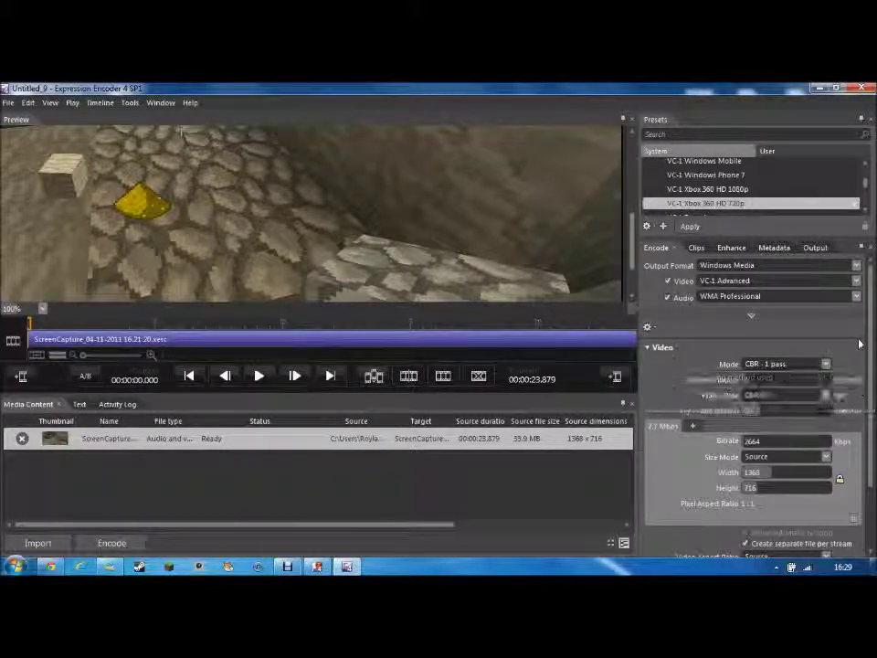
{"action": "scroll", "coordinate": [870, 343], "scroll_direction": "down", "scroll_amount": 1}
{"action": "scroll", "coordinate": [870, 342], "scroll_direction": "up", "scroll_amount": 1}
{"action": "scroll", "coordinate": [870, 343], "scroll_direction": "down", "scroll_amount": 3}
{"action": "scroll", "coordinate": [870, 343], "scroll_direction": "up", "scroll_amount": 4}
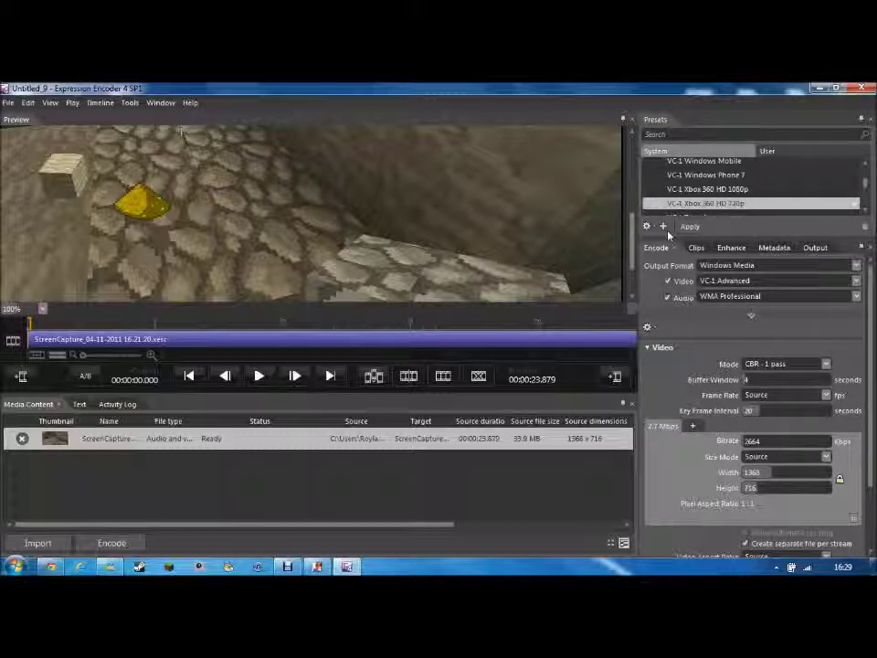
Encode the clip to ScreenCapture_04-11-2011 16.21.20.wmv
{"action": "left_click", "coordinate": [103, 545]}
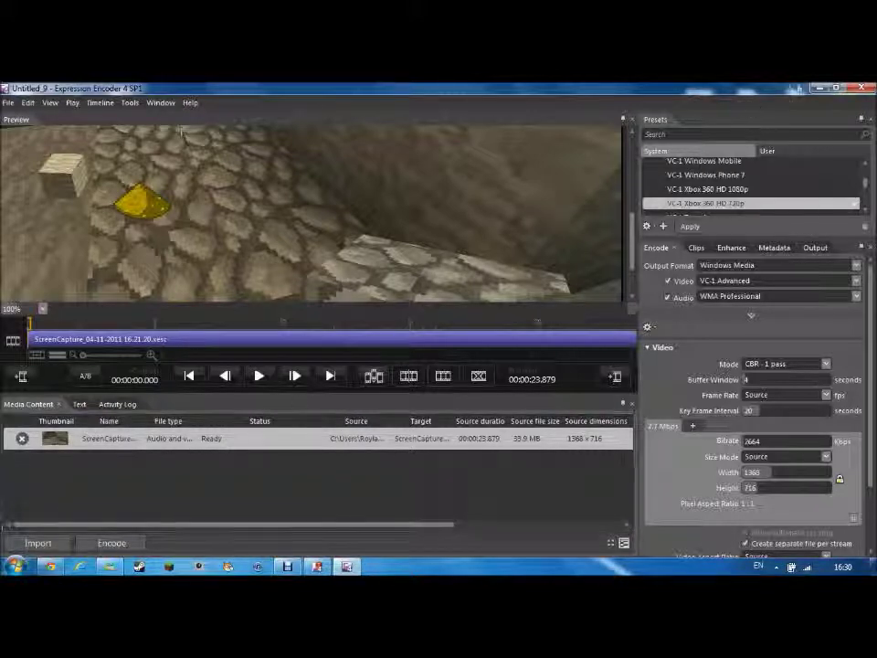
Quit Expression Encoder without saving the job and open the Output folder via Start search 'out'
{"action": "left_click", "coordinate": [861, 89]}
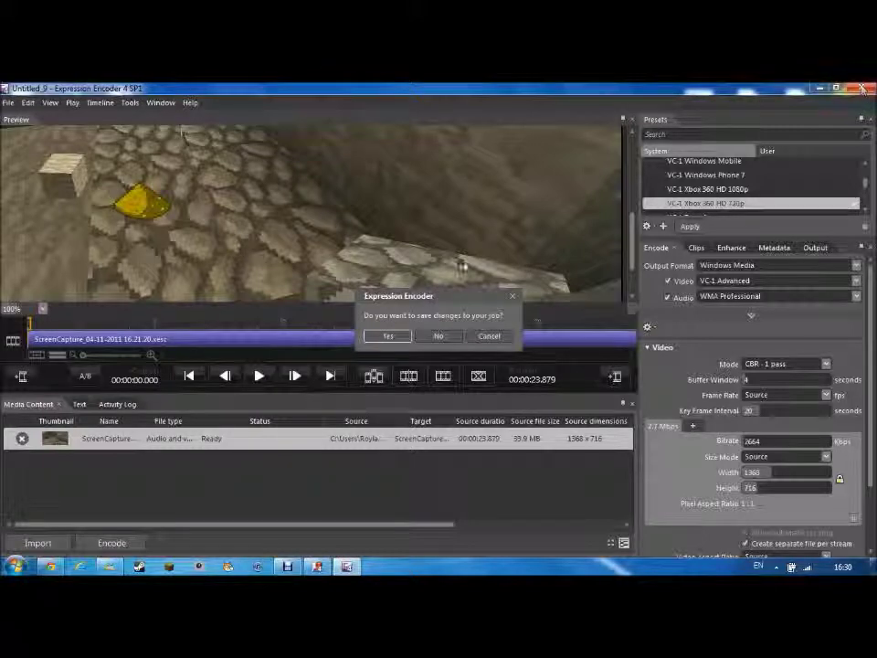
{"action": "left_click", "coordinate": [439, 336]}
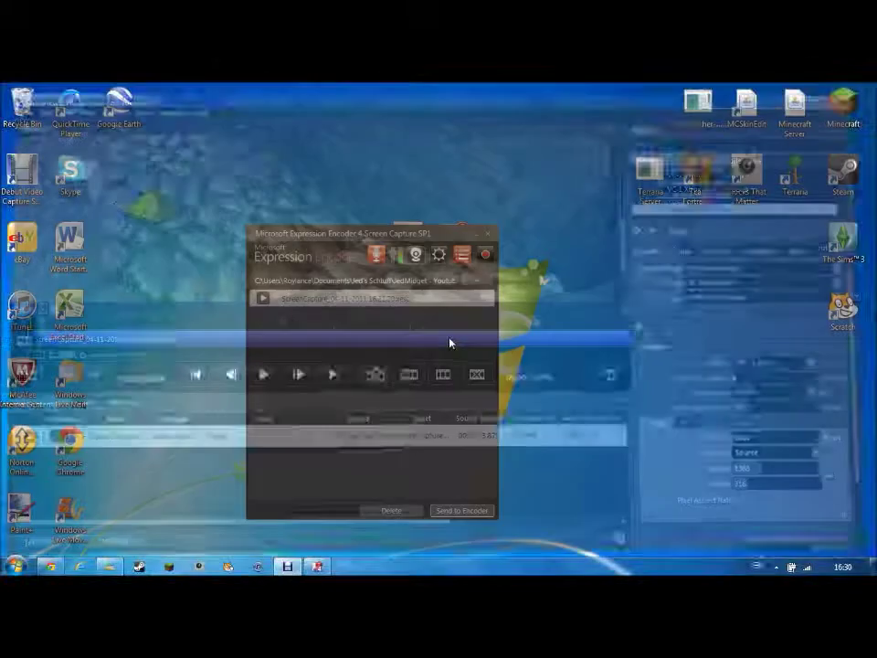
{"action": "key", "text": "super"}
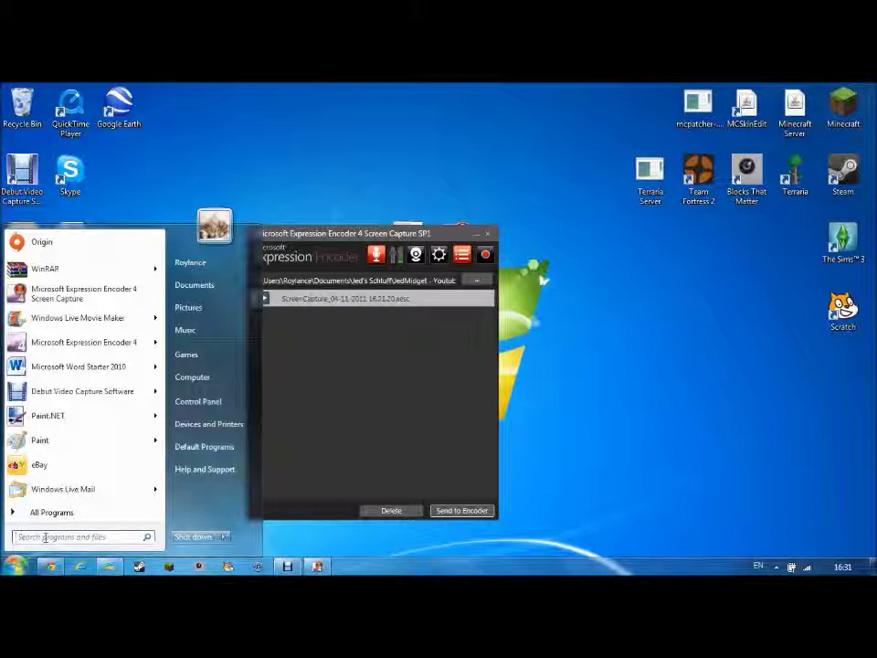
{"action": "type", "text": "output"}
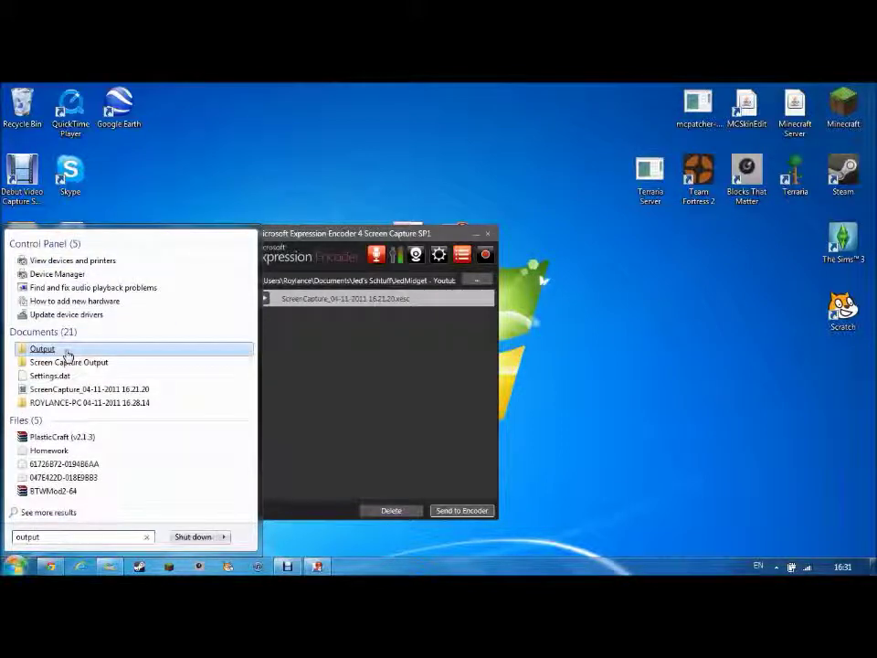
{"action": "left_click", "coordinate": [42, 349]}
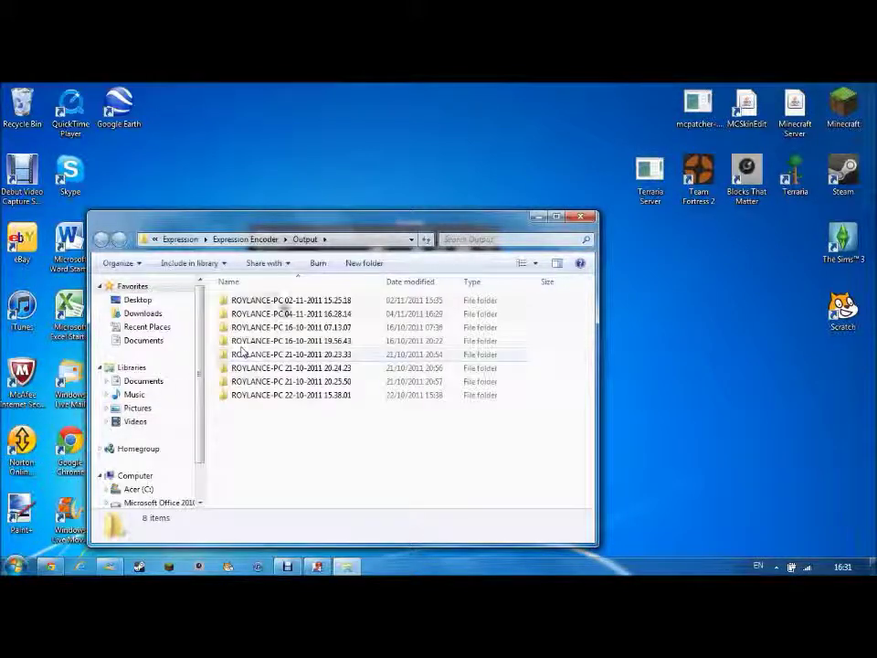
Drag the ScreenCapture WMV from the 04-11-2011 16.28.14 folder to the desktop and minimize Explorer
{"action": "double_click", "coordinate": [293, 305]}
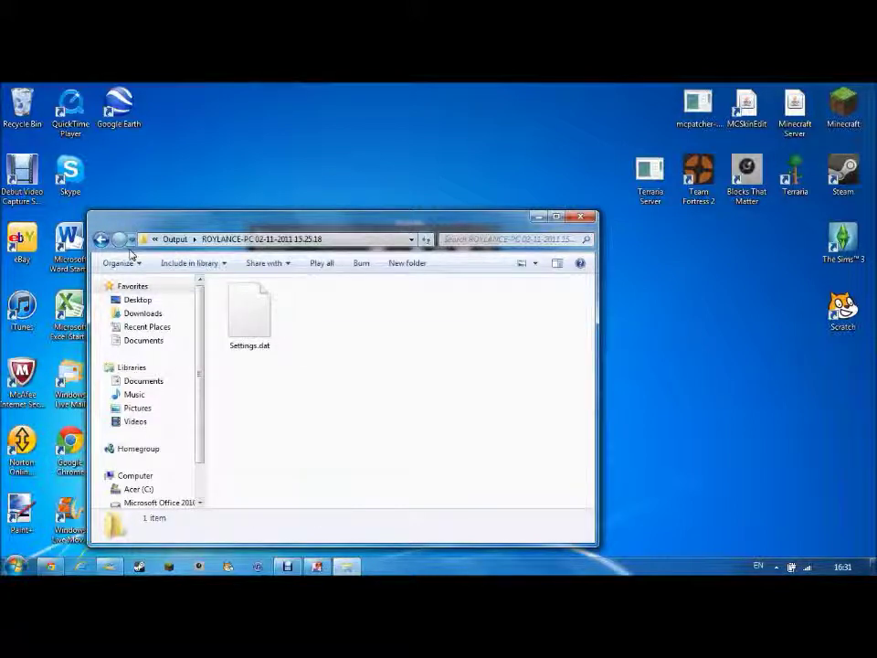
{"action": "left_click", "coordinate": [100, 239]}
{"action": "double_click", "coordinate": [247, 314]}
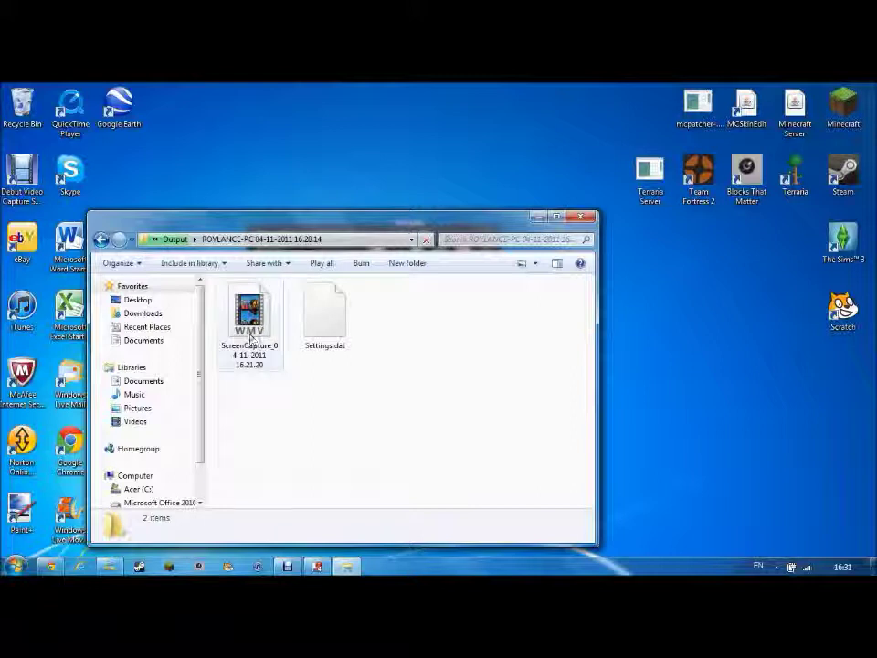
{"action": "left_click_drag", "start_coordinate": [248, 316], "coordinate": [470, 182]}
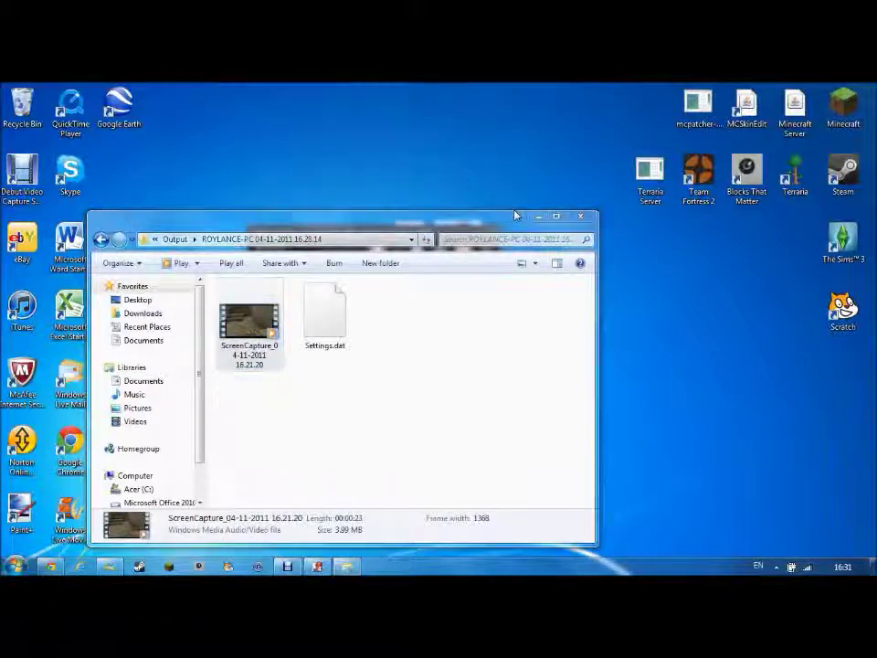
{"action": "left_click", "coordinate": [539, 217]}
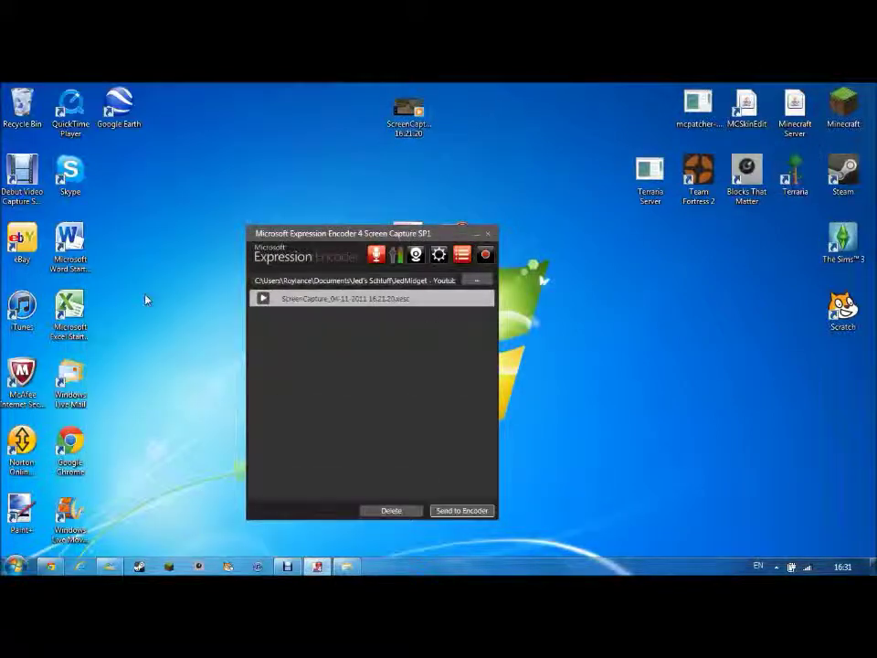
Move the ScreenCapture video icon on the desktop and shift the Screen Capture window slightly up
{"action": "left_click_drag", "start_coordinate": [409, 111], "coordinate": [365, 122]}
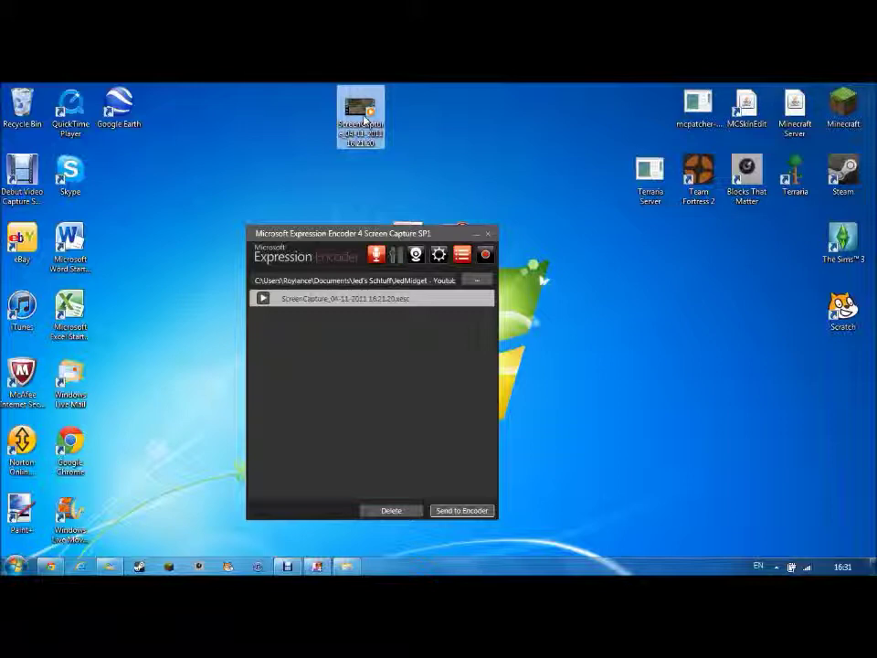
{"action": "left_click_drag", "start_coordinate": [425, 237], "coordinate": [422, 207]}
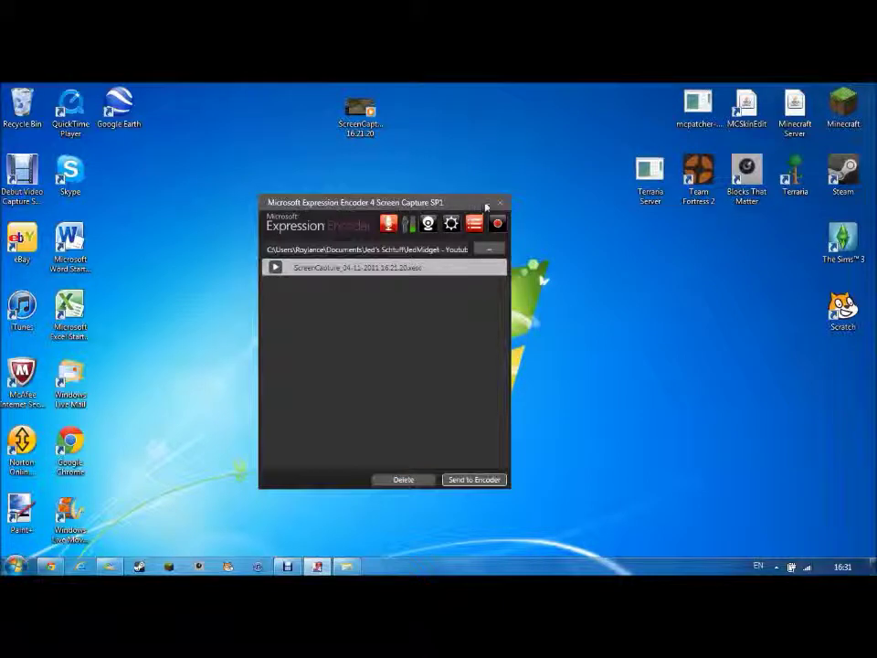